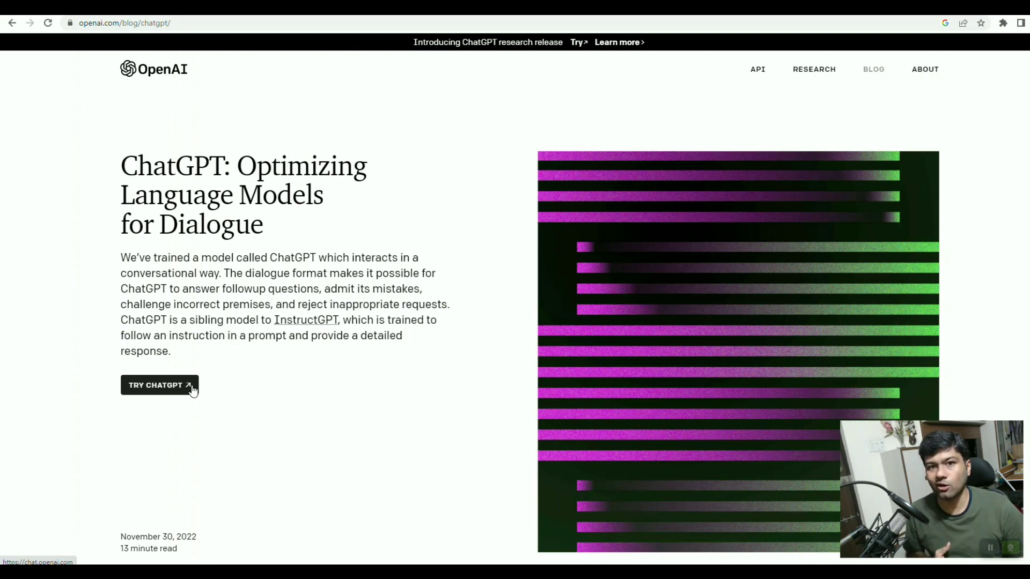
- Start a ChatGPT chat and ask 'for loop in golang'
{"action": "left_click", "coordinate": [193, 390]}
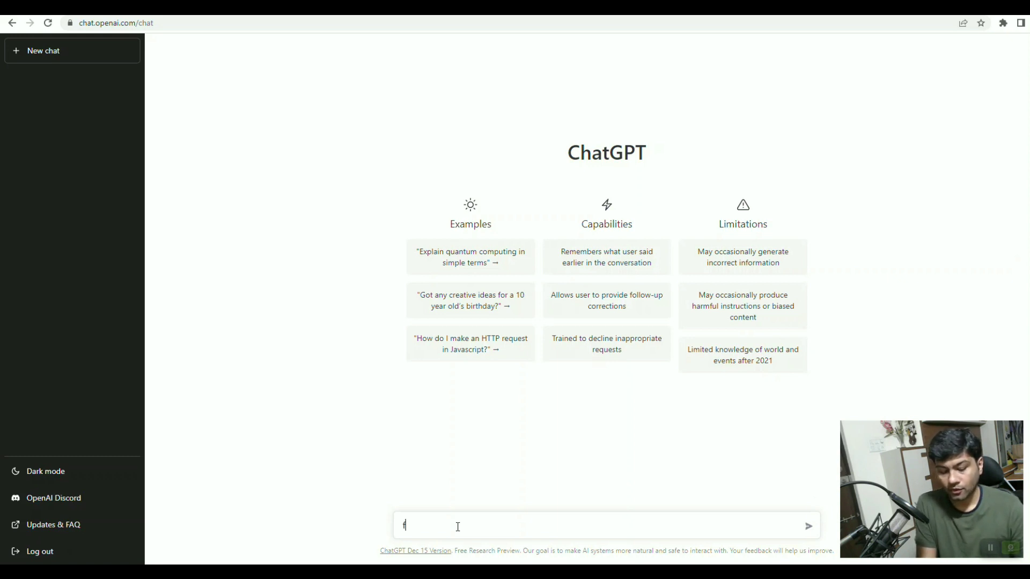
{"action": "type", "text": "or loop "}
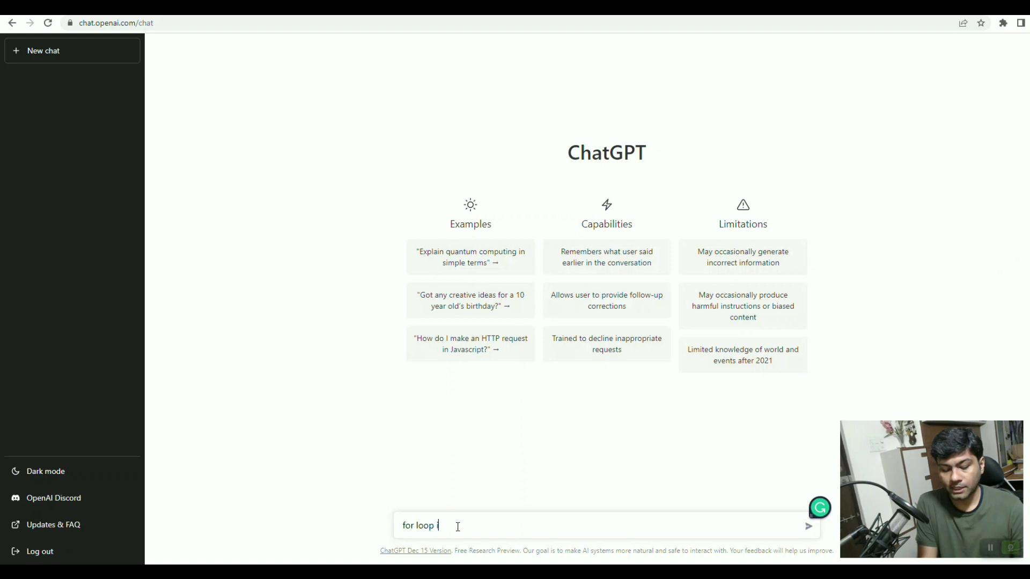
{"action": "type", "text": "in golang"}
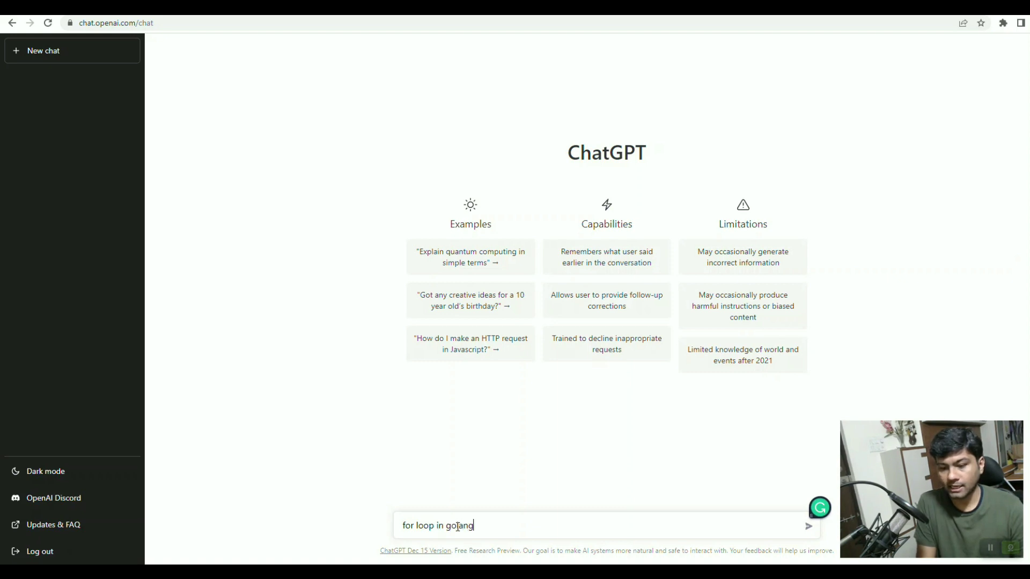
{"action": "key", "text": "Return"}
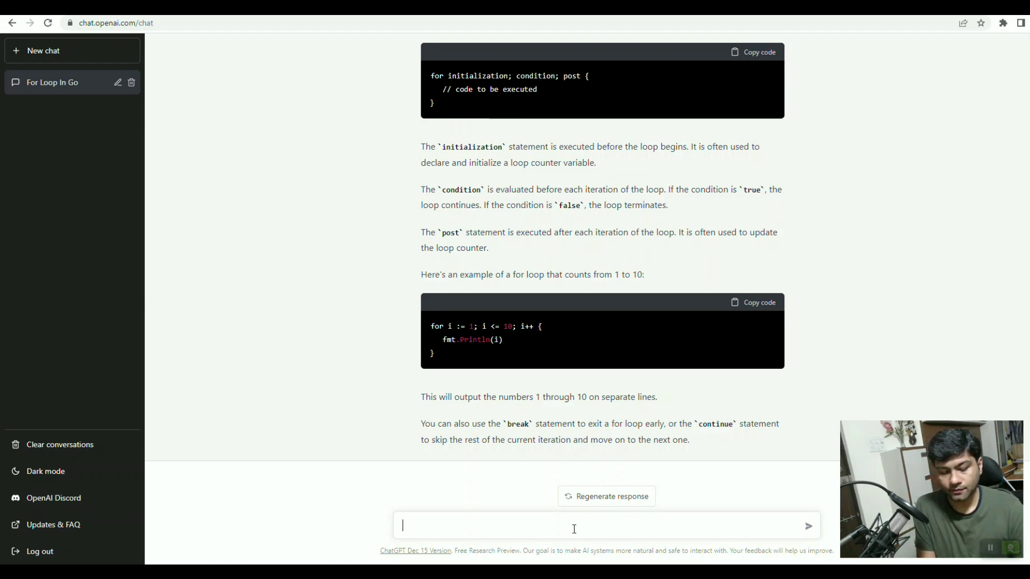
- Ask 'for loop of slice in golang' and highlight the slice literal in the example
{"action": "type", "text": "for loop of"}
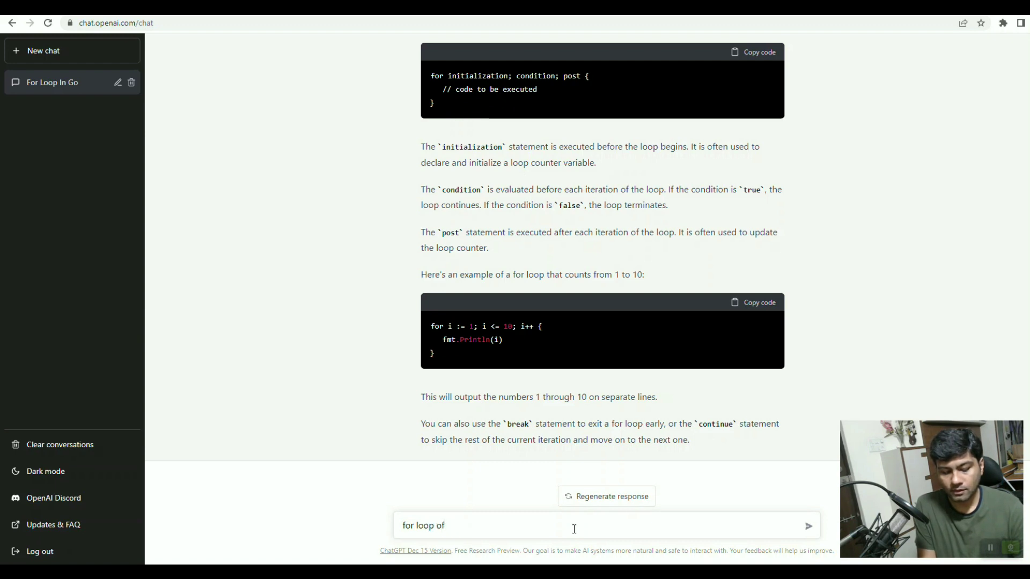
{"action": "type", "text": " slice i"}
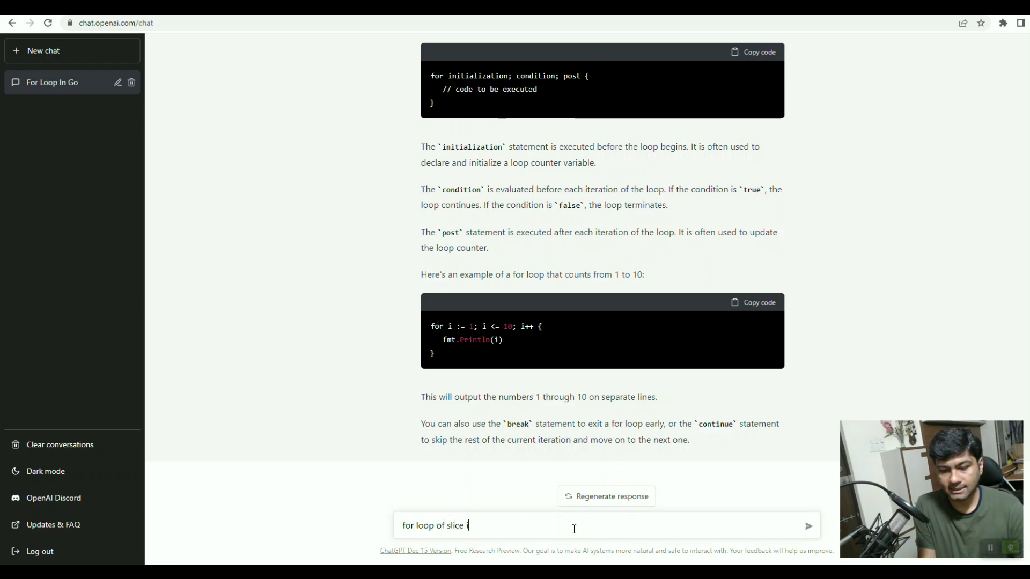
{"action": "type", "text": "n golang"}
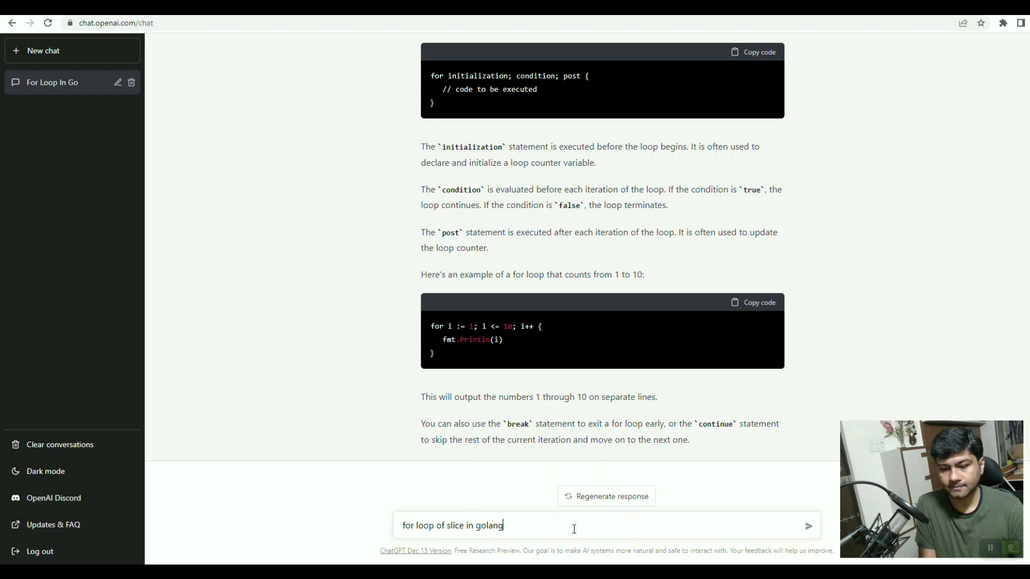
{"action": "key", "text": "Return"}
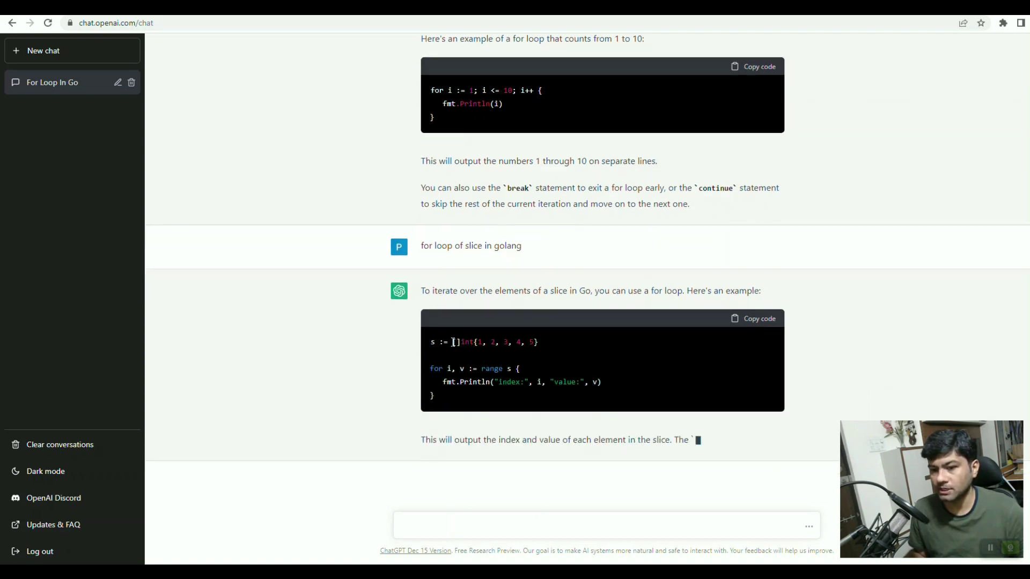
{"action": "left_click_drag", "start_coordinate": [452, 343], "coordinate": [506, 326]}
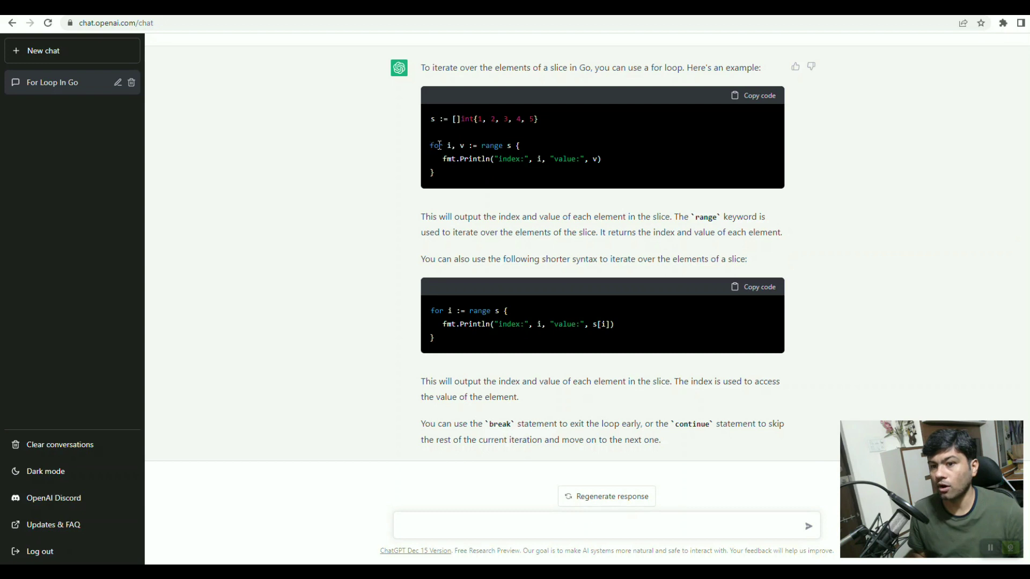
- Highlight the loop variables, range, s, the fmt.Println line and the []int type
{"action": "left_click_drag", "start_coordinate": [443, 144], "coordinate": [465, 144]}
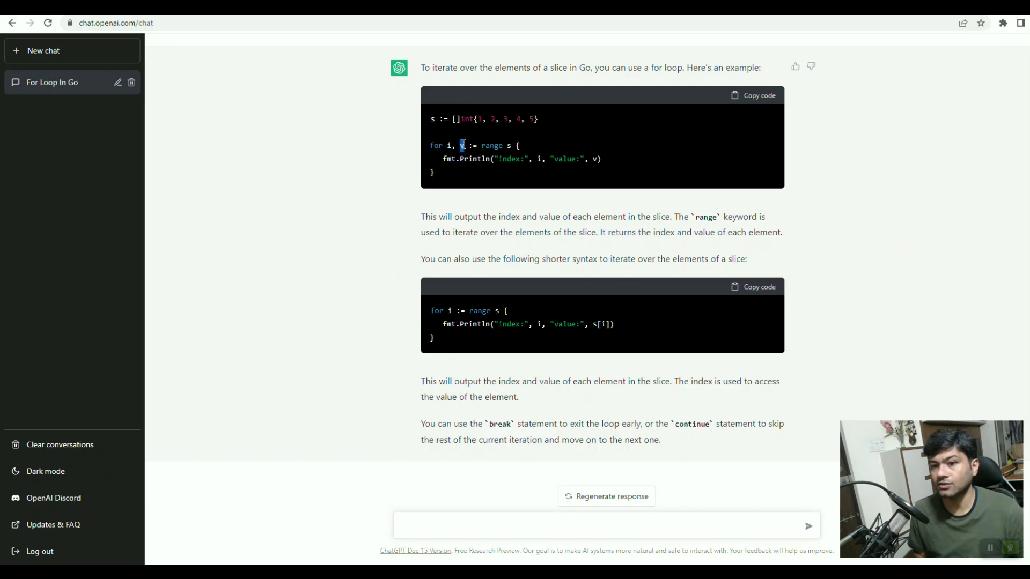
{"action": "double_click", "coordinate": [492, 145]}
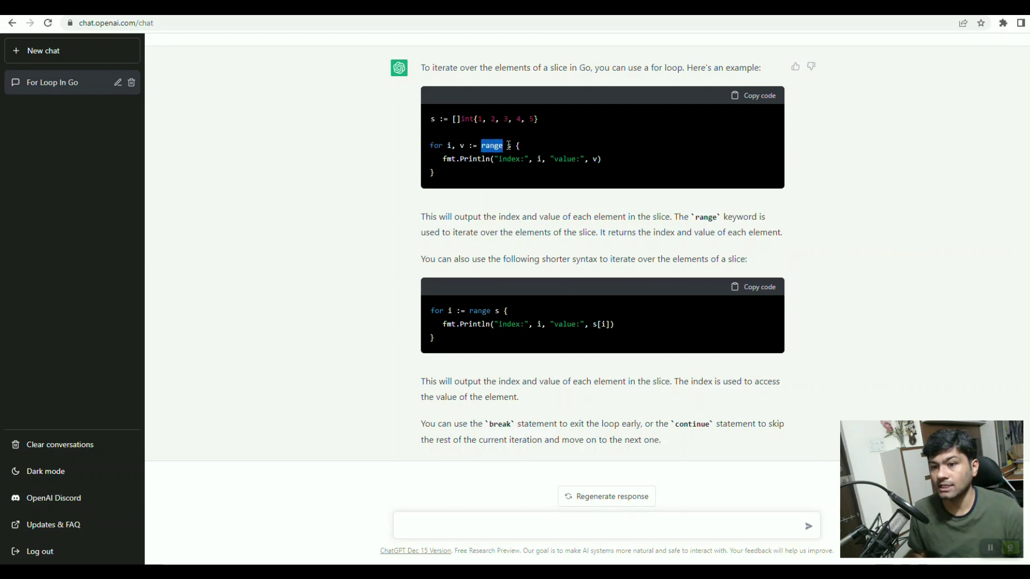
{"action": "double_click", "coordinate": [510, 145]}
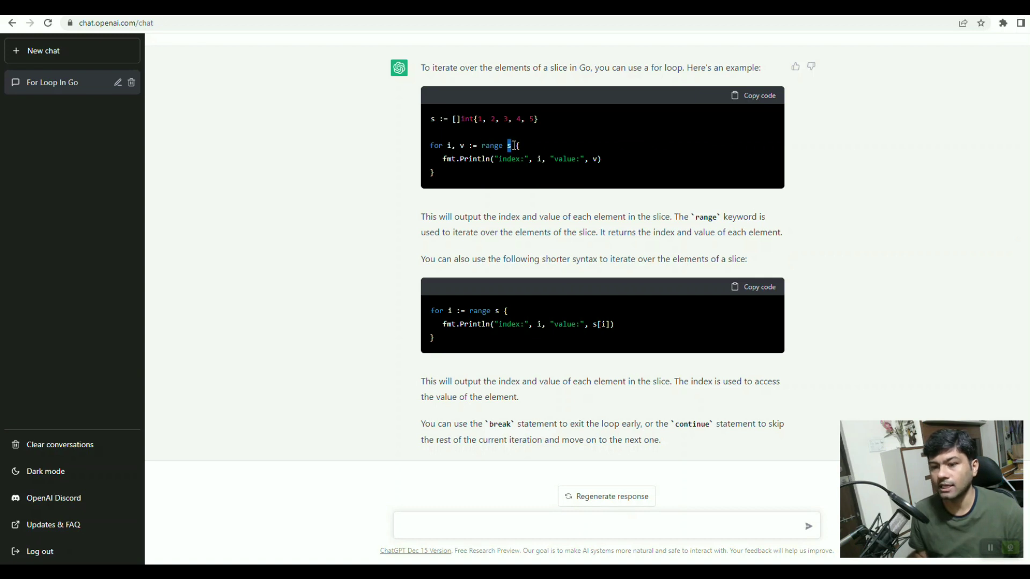
{"action": "triple_click", "coordinate": [493, 159]}
{"action": "left_click_drag", "start_coordinate": [455, 119], "coordinate": [475, 119]}
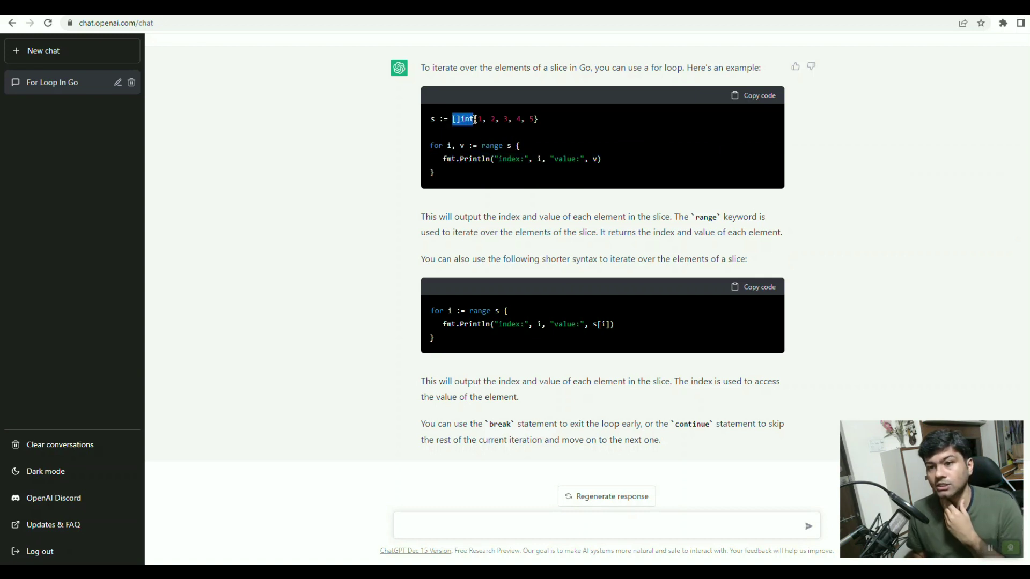
{"action": "left_click", "coordinate": [568, 528]}
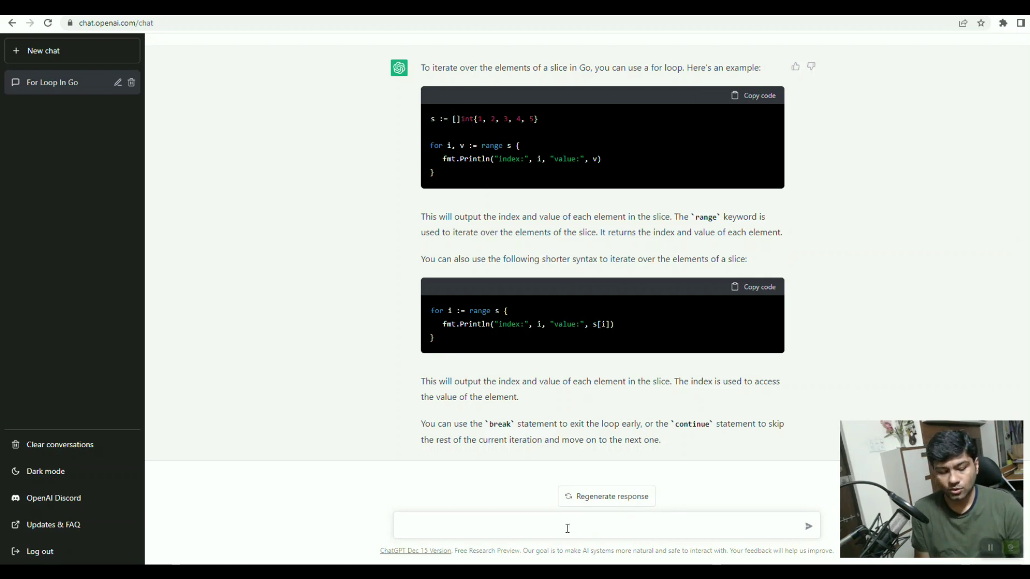
- Ask 'how to create rest api in golang' and point out gorilla/mux in the answer
{"action": "type", "text": "how to"}
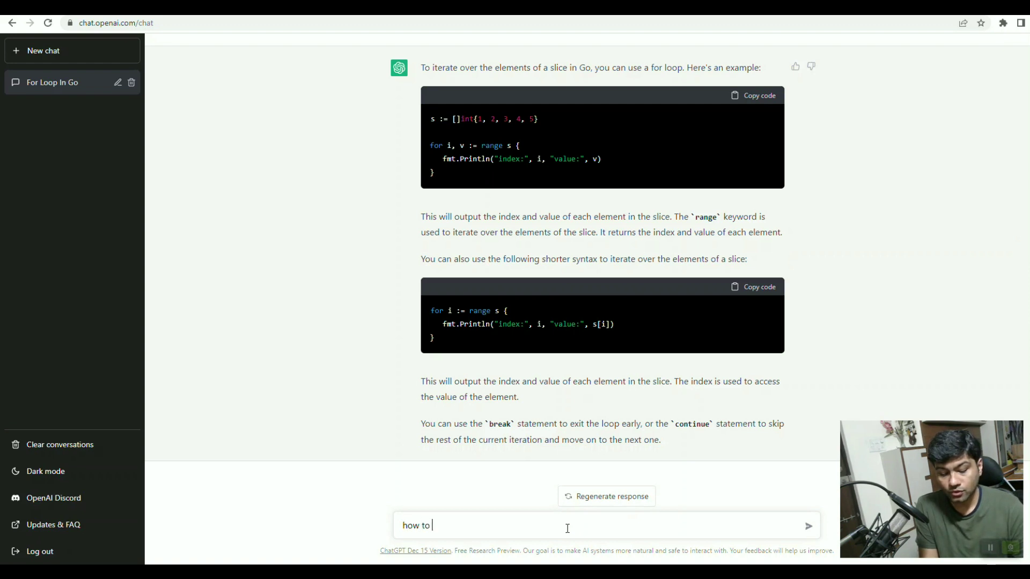
{"action": "type", "text": " create re"}
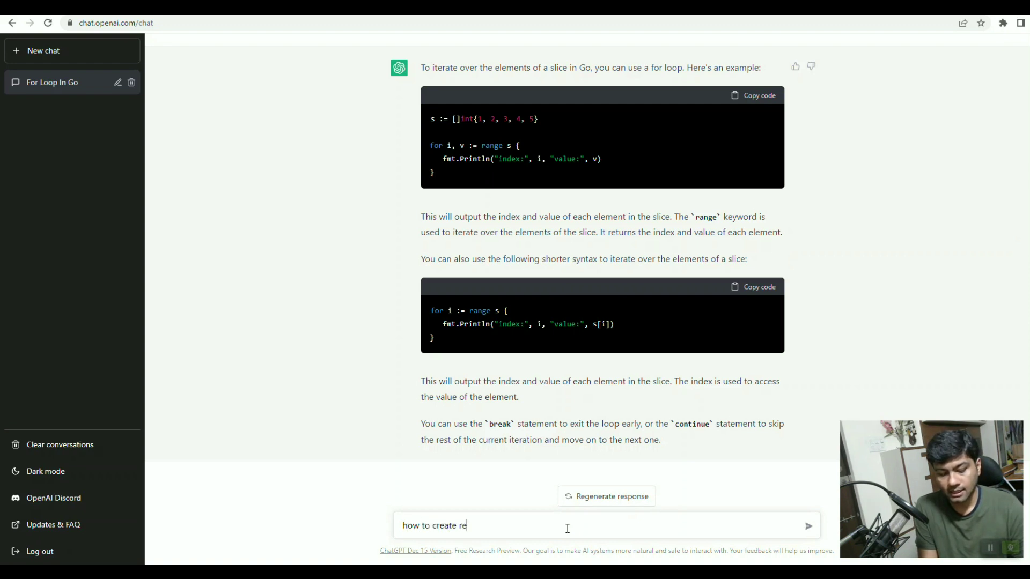
{"action": "type", "text": "st api in golang"}
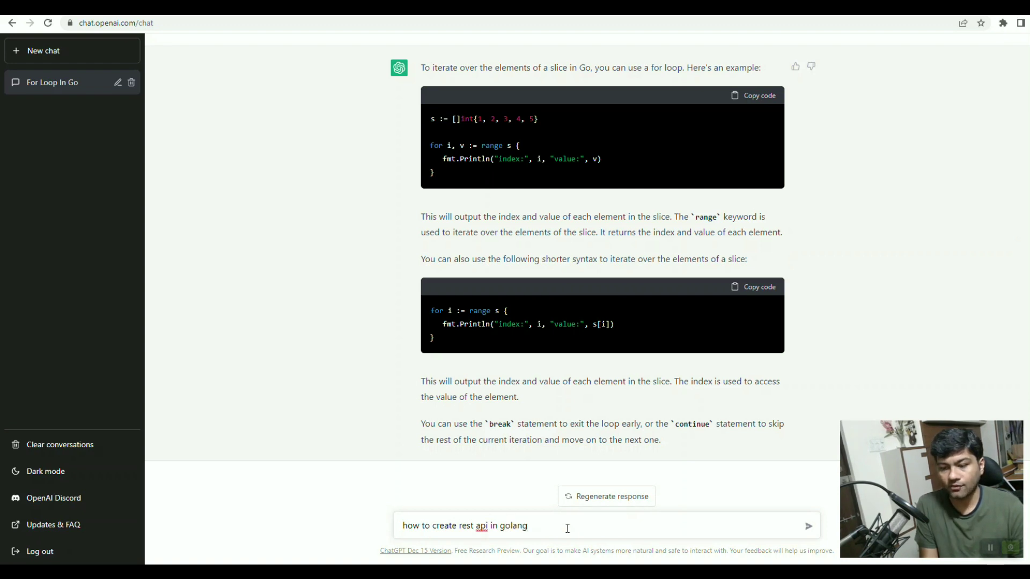
{"action": "key", "text": "Return"}
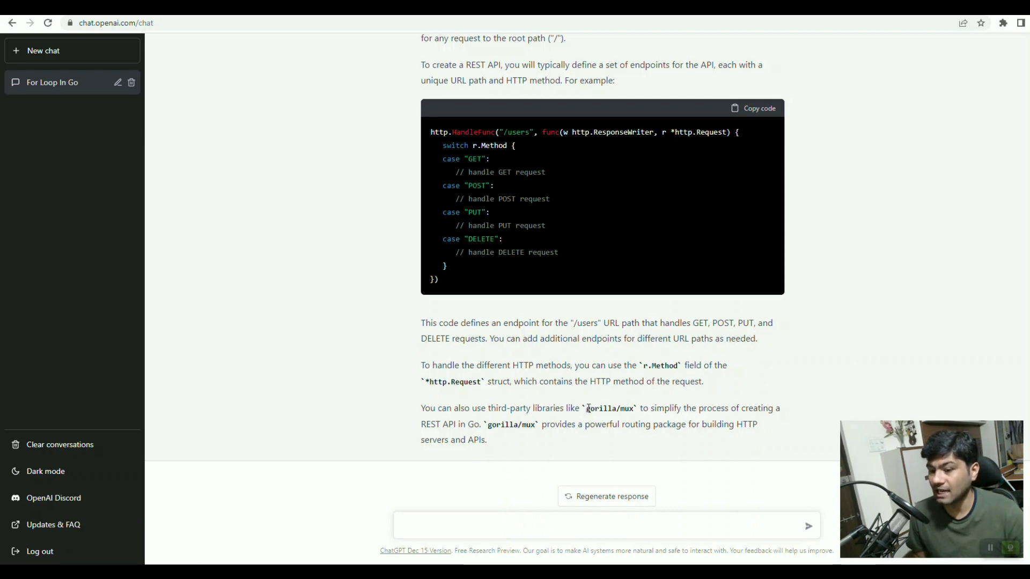
{"action": "left_click_drag", "start_coordinate": [588, 408], "coordinate": [640, 407]}
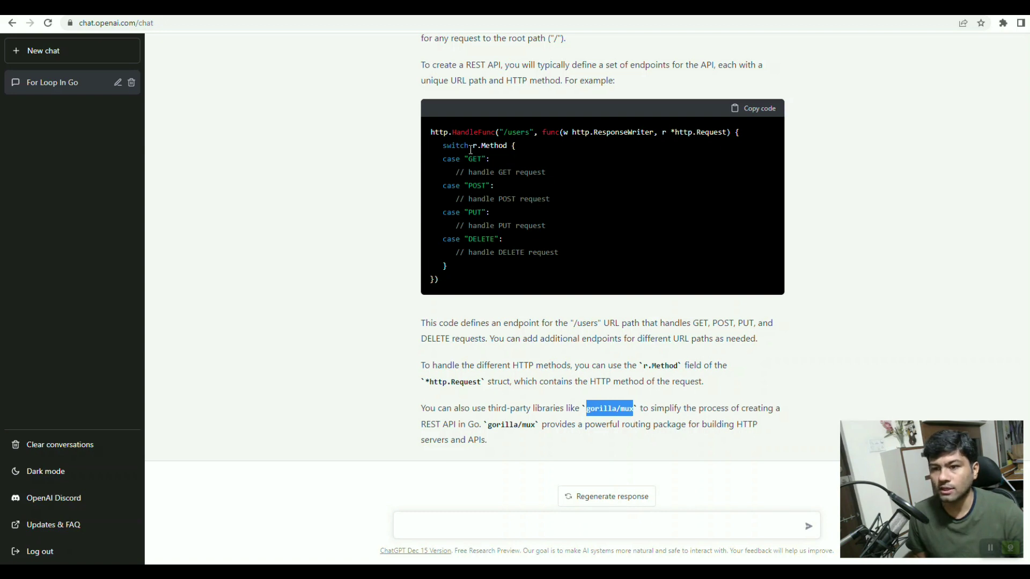
{"action": "left_click", "coordinate": [594, 416]}
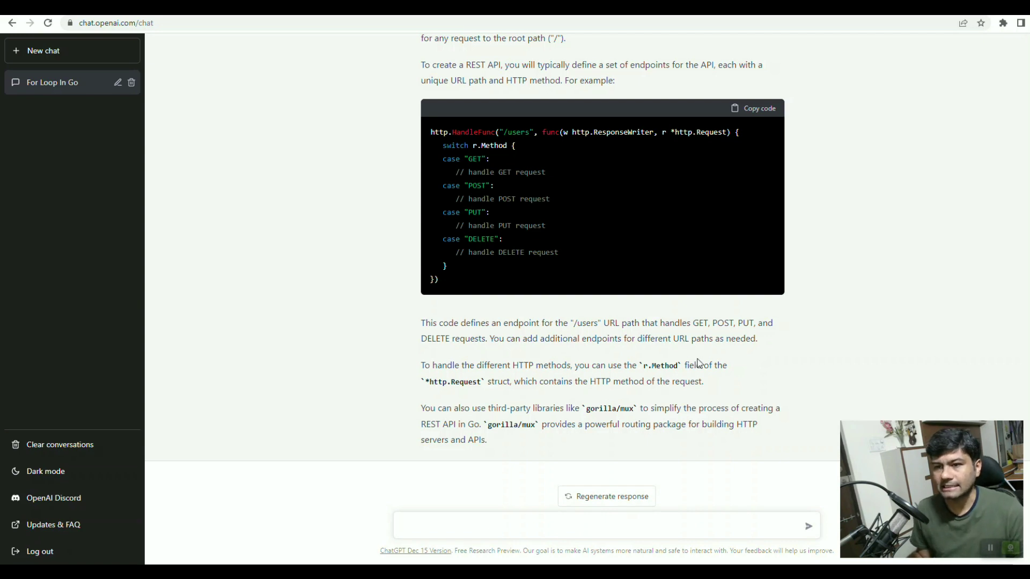
{"action": "scroll", "coordinate": [698, 363], "scroll_direction": "up", "scroll_amount": 20}
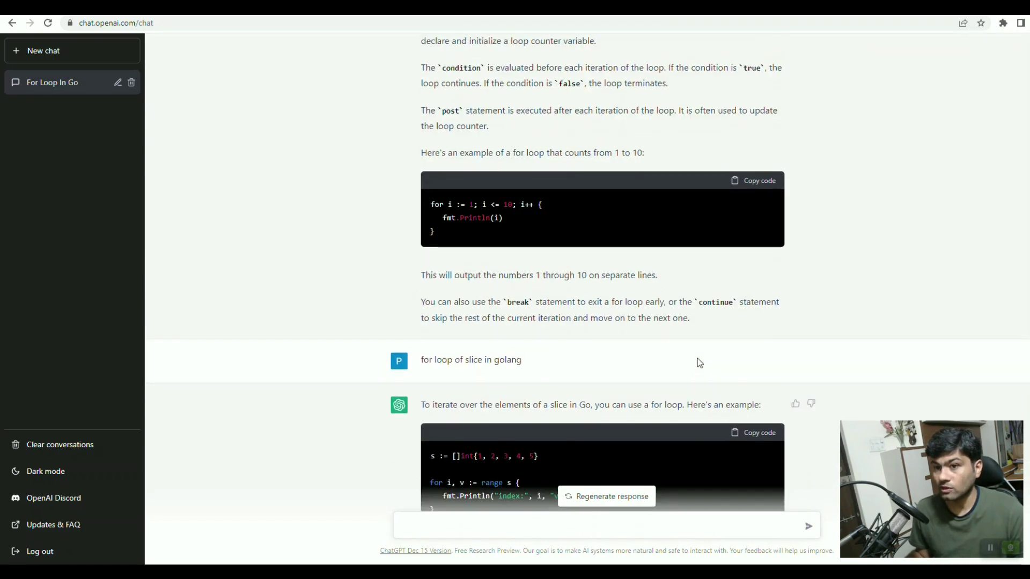
{"action": "scroll", "coordinate": [700, 363], "scroll_direction": "down", "scroll_amount": 20}
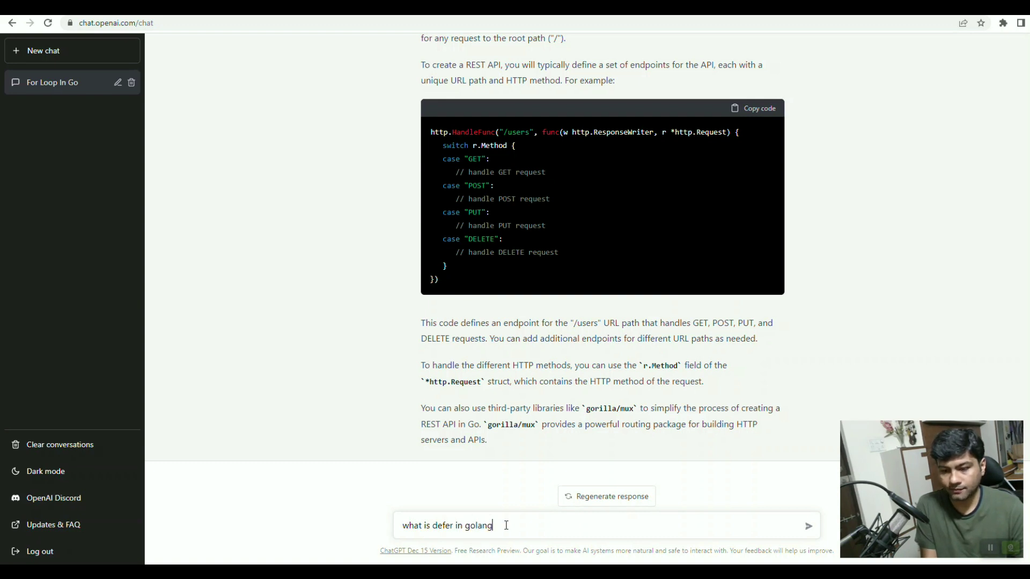
- Send the defer question, then highlight the defer file.Close() line and the main-function mention
{"action": "key", "text": "Return"}
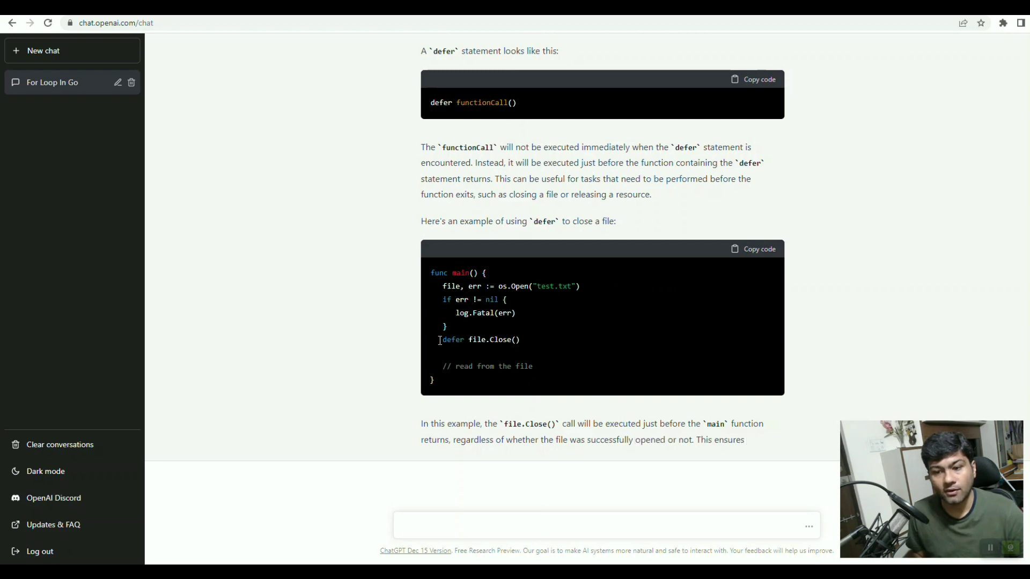
{"action": "left_click_drag", "start_coordinate": [443, 340], "coordinate": [527, 336]}
{"action": "left_click", "coordinate": [481, 334]}
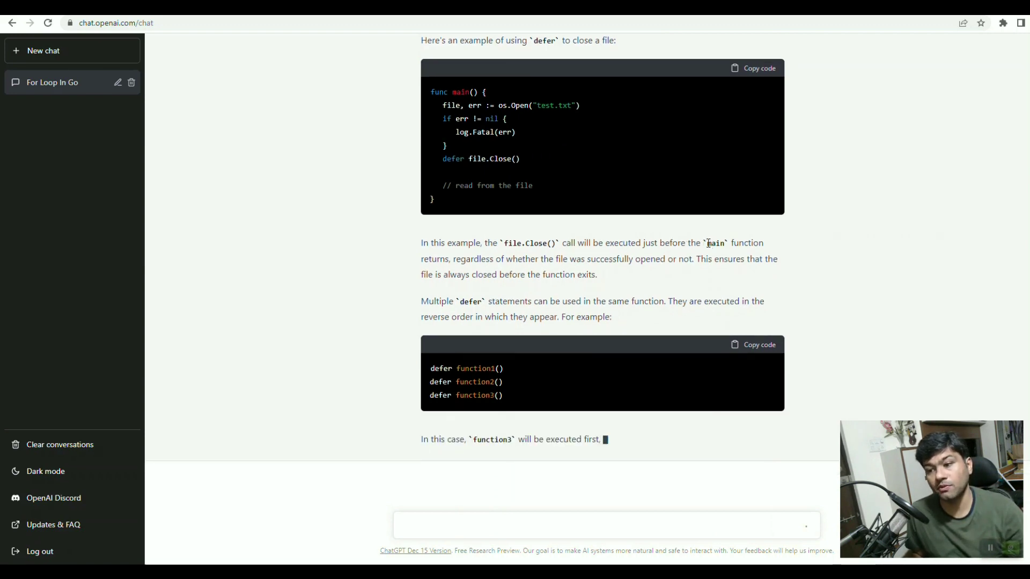
{"action": "left_click_drag", "start_coordinate": [707, 243], "coordinate": [772, 248]}
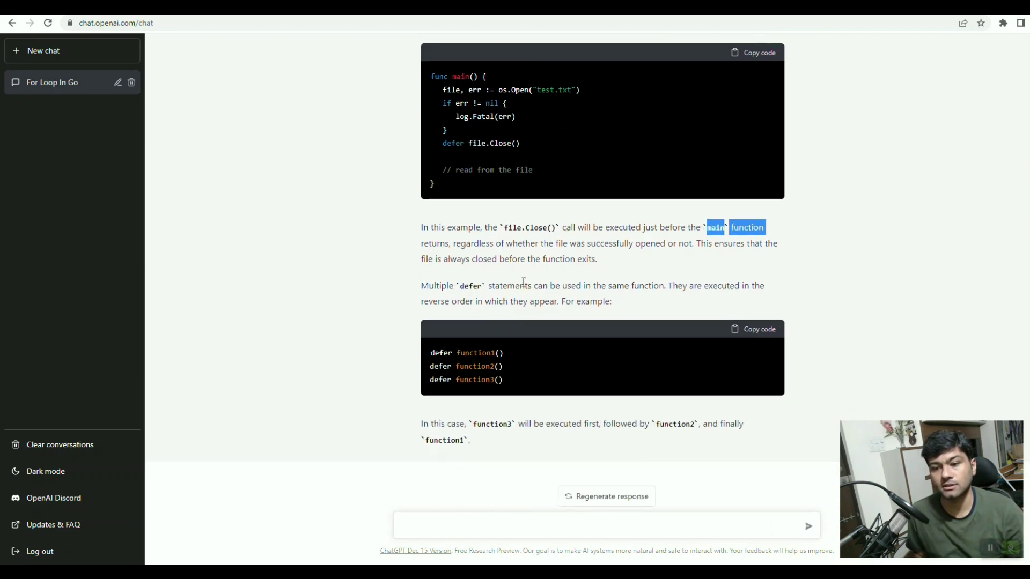
{"action": "left_click", "coordinate": [526, 260]}
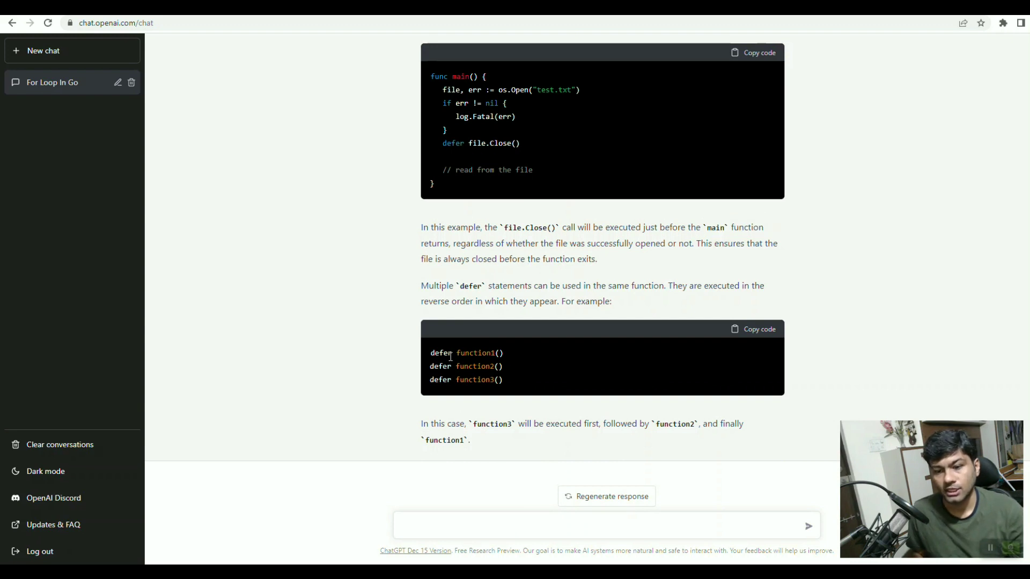
- Highlight the three defer lines and the note that function3 executes first
{"action": "left_click_drag", "start_coordinate": [435, 354], "coordinate": [508, 381]}
{"action": "left_click", "coordinate": [436, 426]}
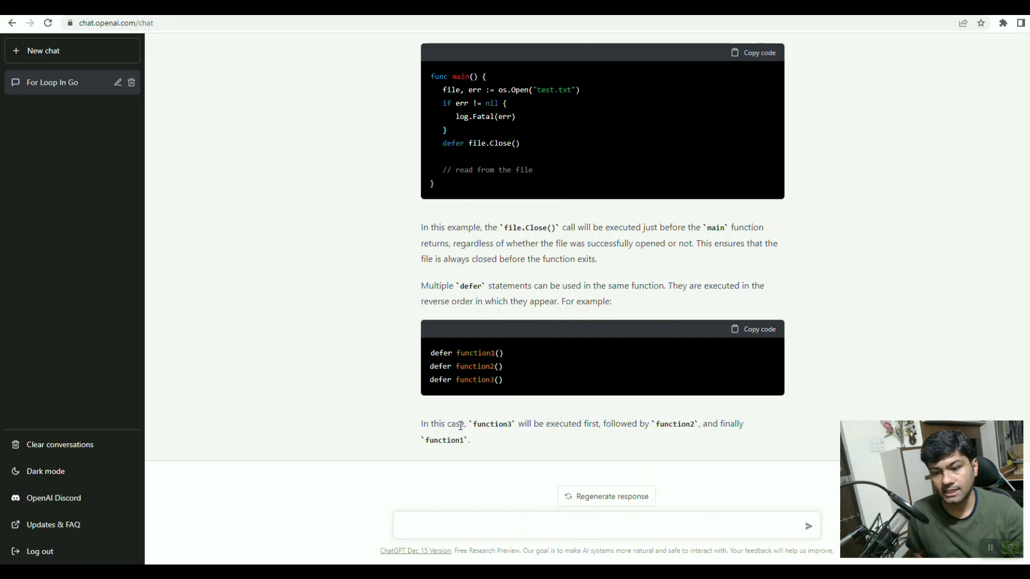
{"action": "left_click_drag", "start_coordinate": [470, 426], "coordinate": [590, 425]}
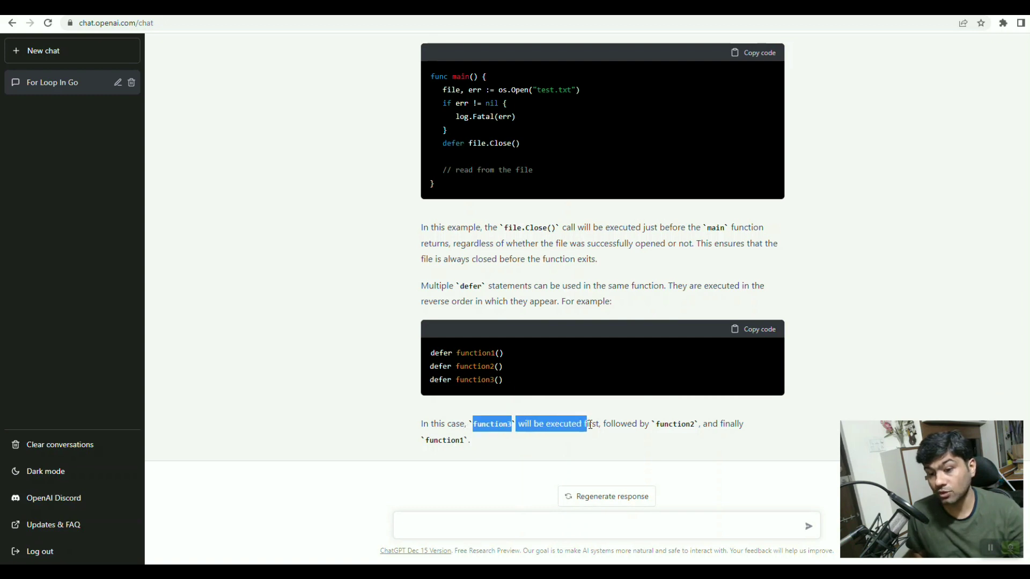
{"action": "left_click_drag", "start_coordinate": [508, 380], "coordinate": [437, 379]}
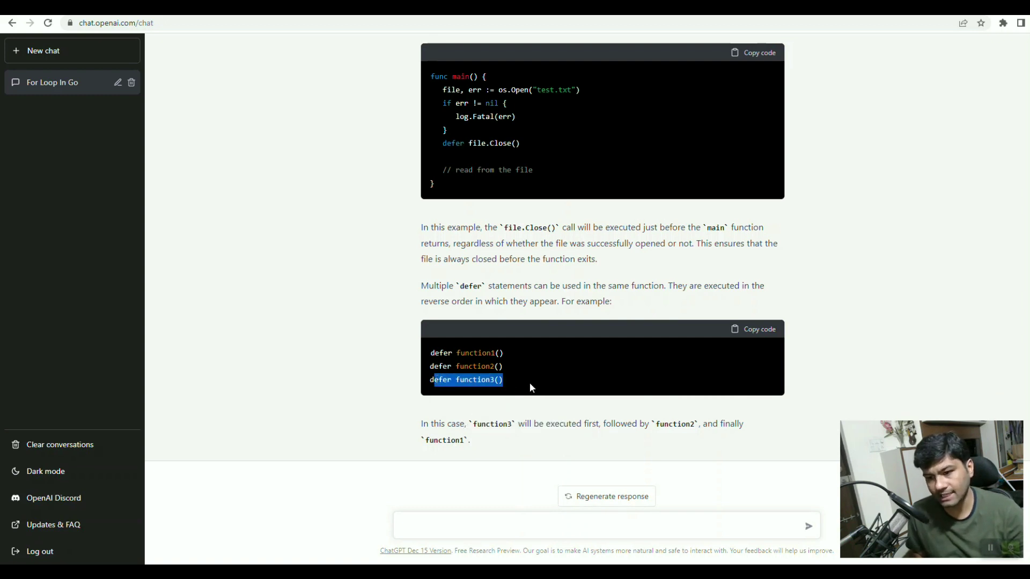
{"action": "left_click", "coordinate": [464, 443]}
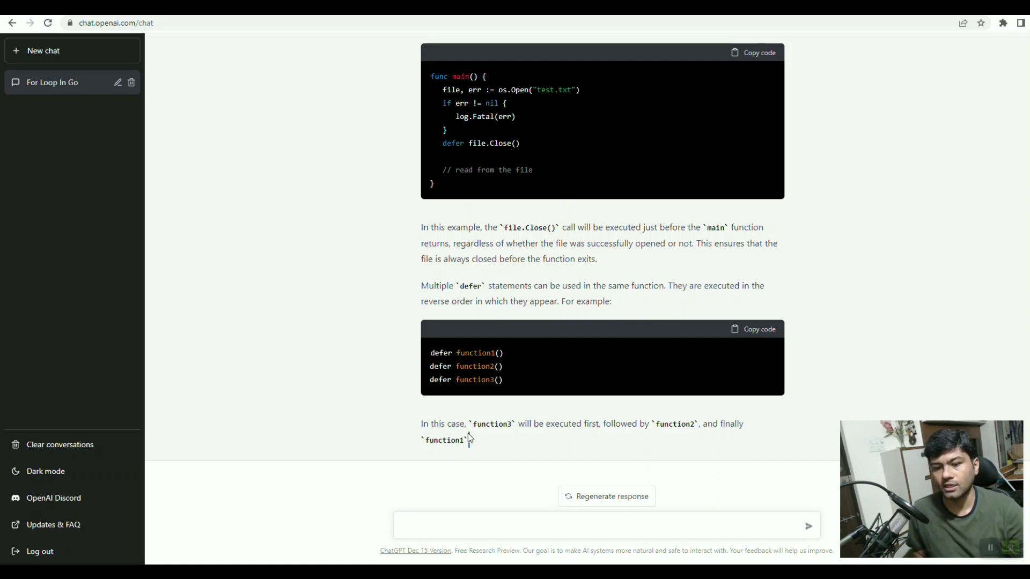
{"action": "scroll", "coordinate": [620, 344], "scroll_direction": "up", "scroll_amount": 4}
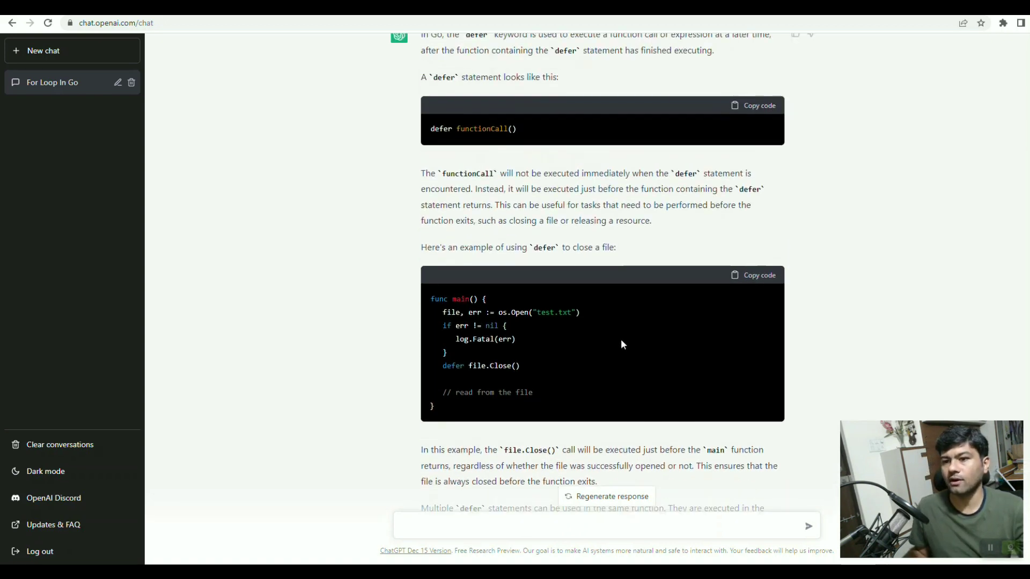
{"action": "scroll", "coordinate": [618, 338], "scroll_direction": "down", "scroll_amount": 4}
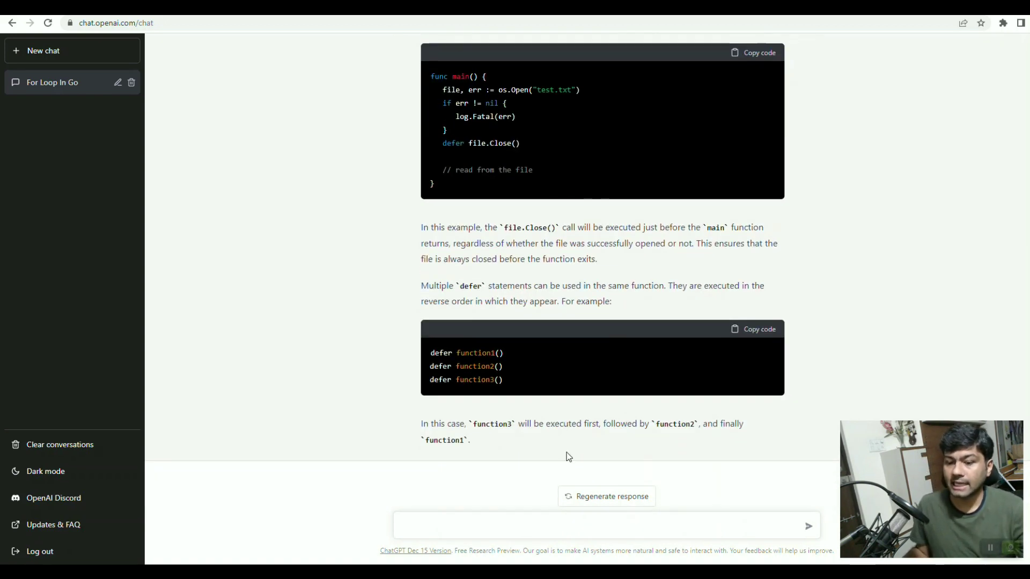
{"action": "scroll", "coordinate": [657, 321], "scroll_direction": "up", "scroll_amount": 8}
{"action": "scroll", "coordinate": [655, 319], "scroll_direction": "up", "scroll_amount": 20}
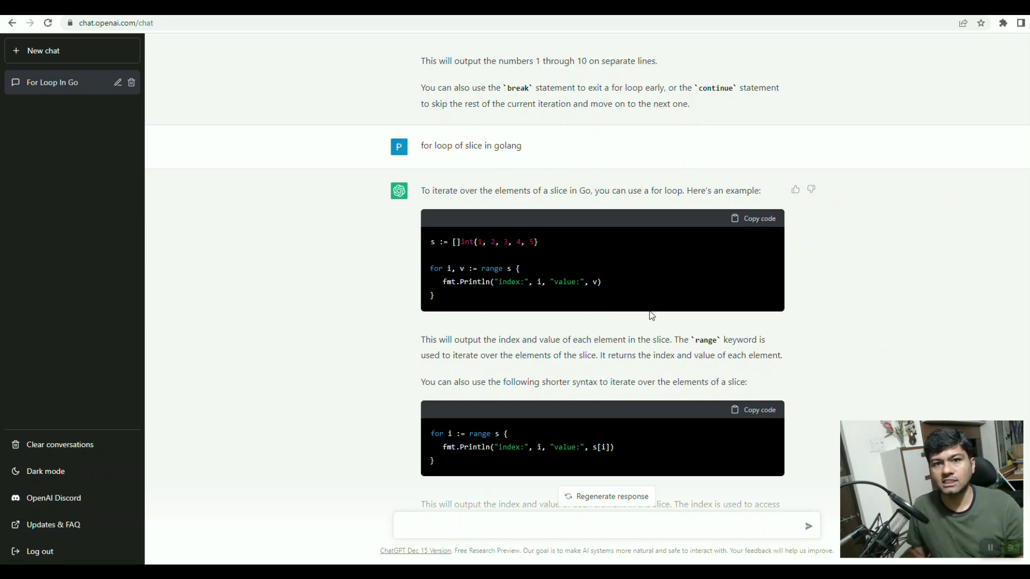
{"action": "scroll", "coordinate": [516, 352], "scroll_direction": "down", "scroll_amount": 15}
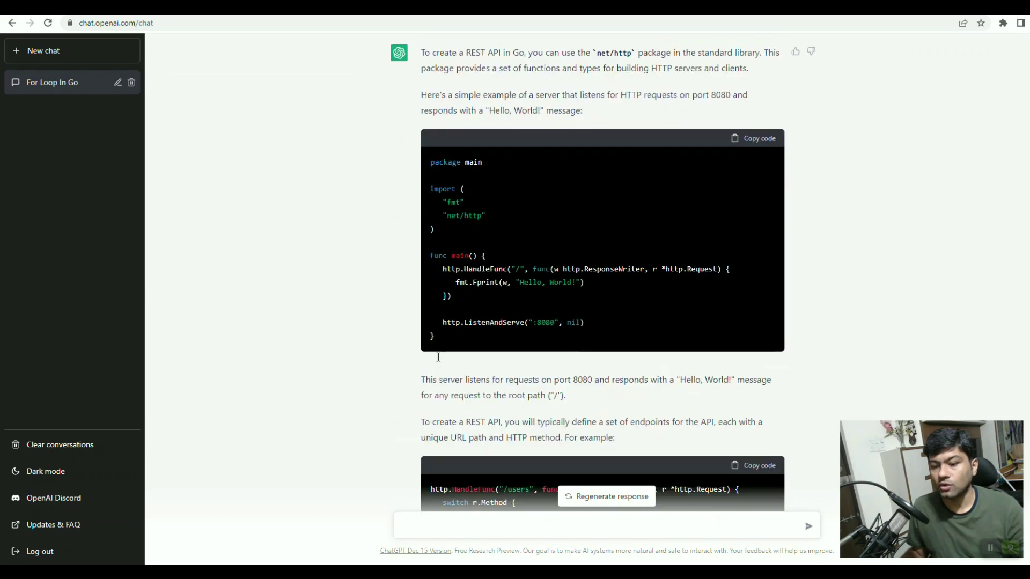
{"action": "scroll", "coordinate": [519, 424], "scroll_direction": "down", "scroll_amount": 10}
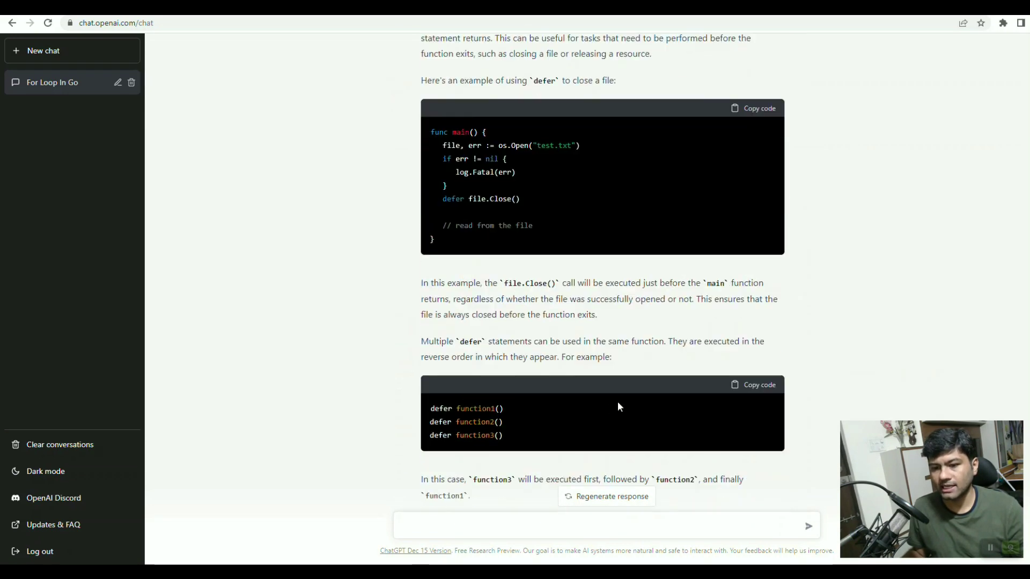